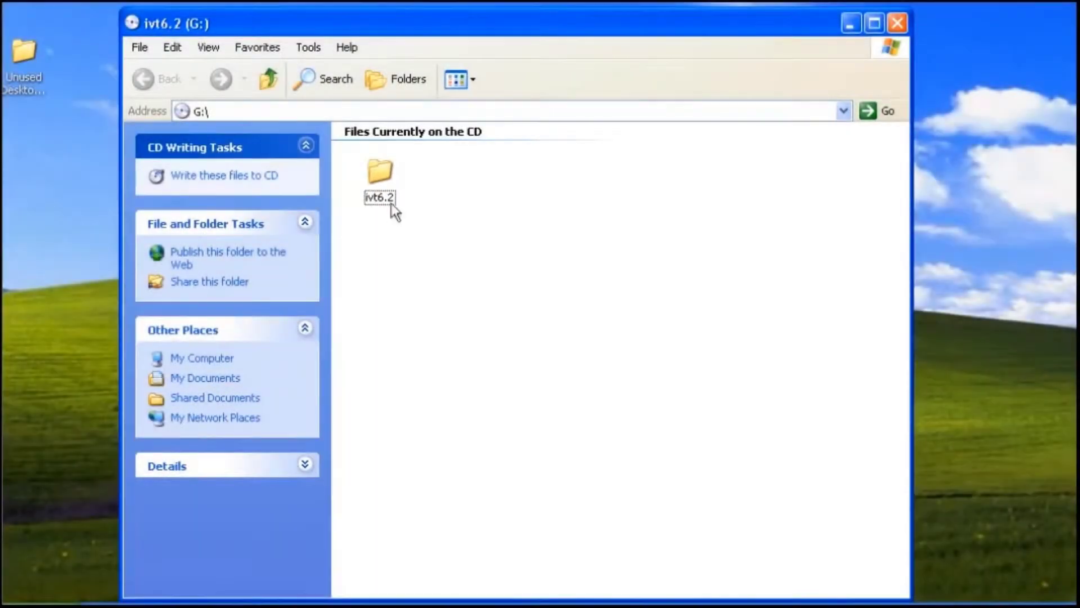
# - Run setup from the ivt6.2 folder with English (United States) as the setup language
pyautogui.doubleClick(392, 206)
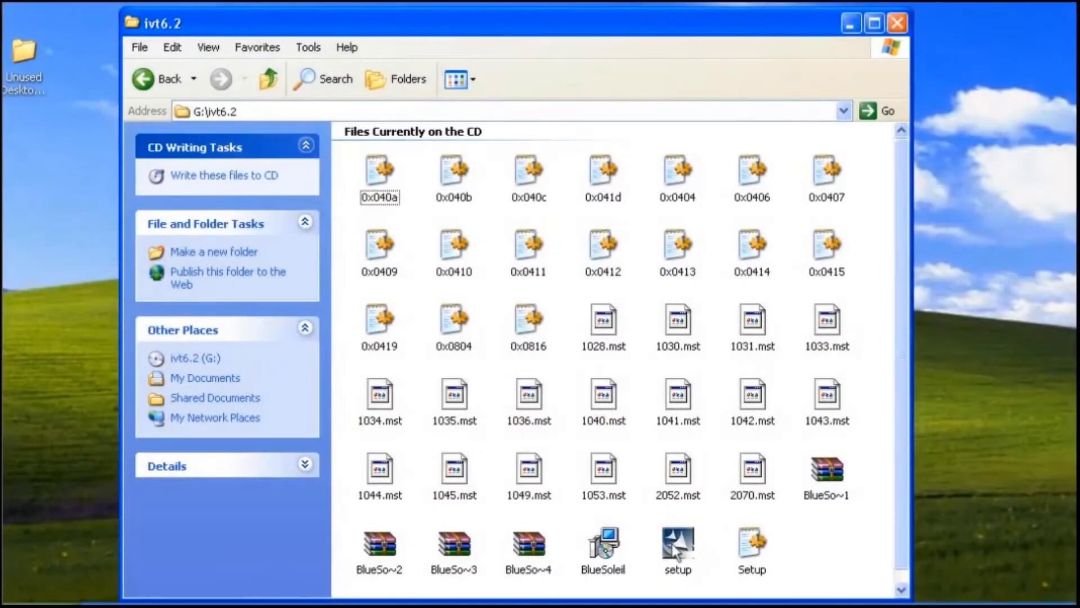
pyautogui.click(677, 553)
pyautogui.doubleClick(677, 549)
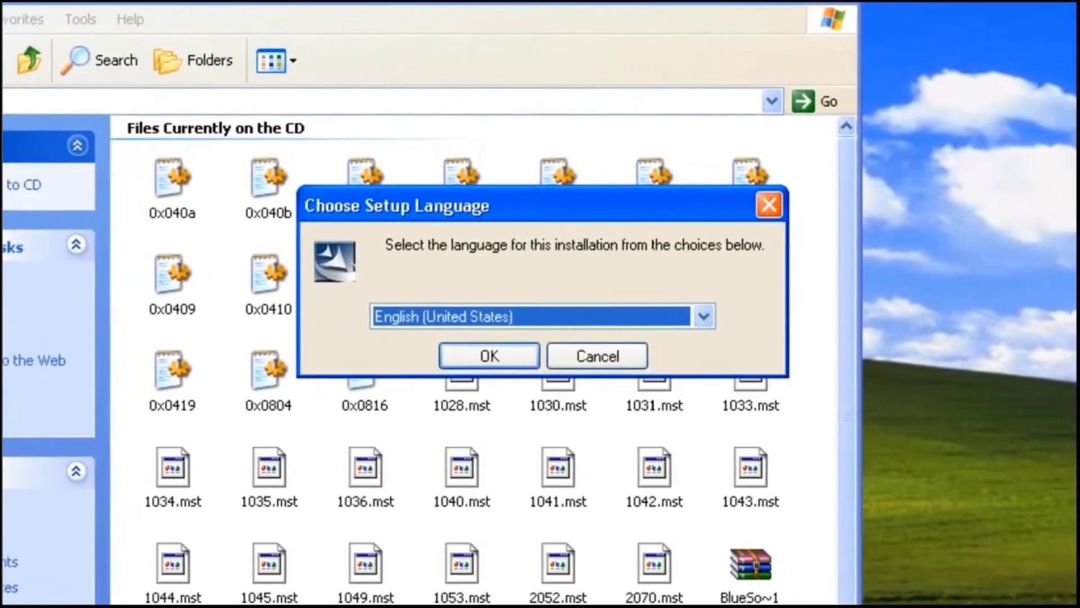
pyautogui.click(487, 355)
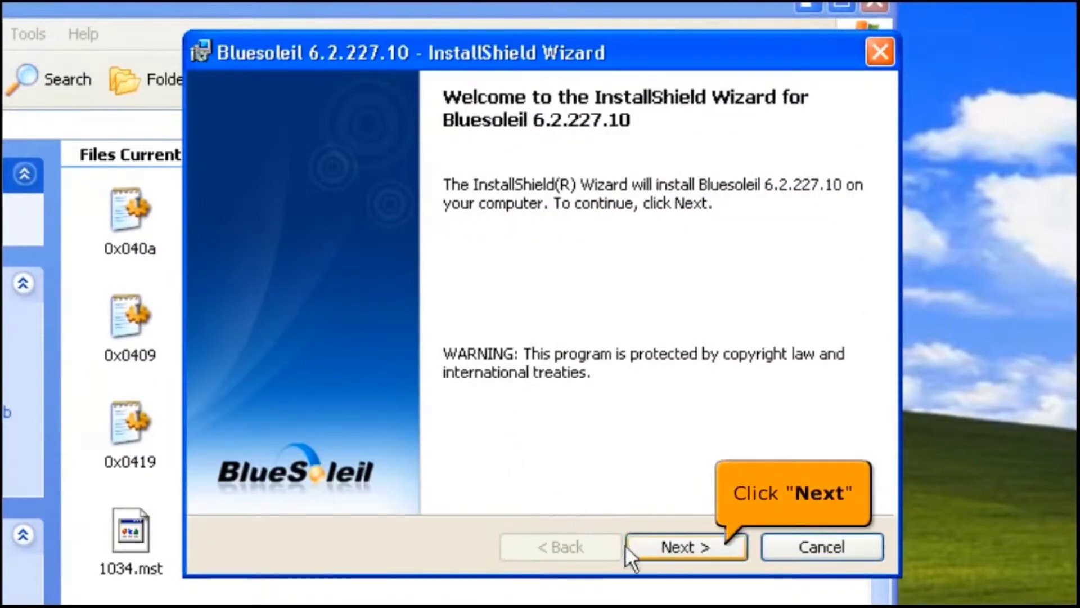
# - Accept the license terms and install Bluesoleil 6.2.227.10 into the default IVT Corporation folder
pyautogui.click(642, 551)
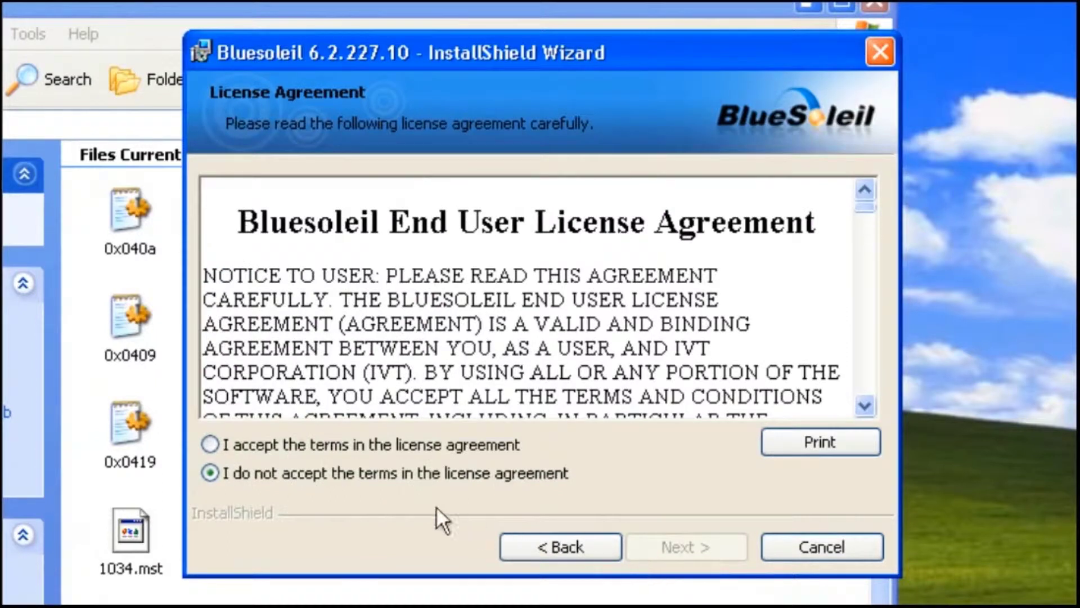
pyautogui.click(219, 444)
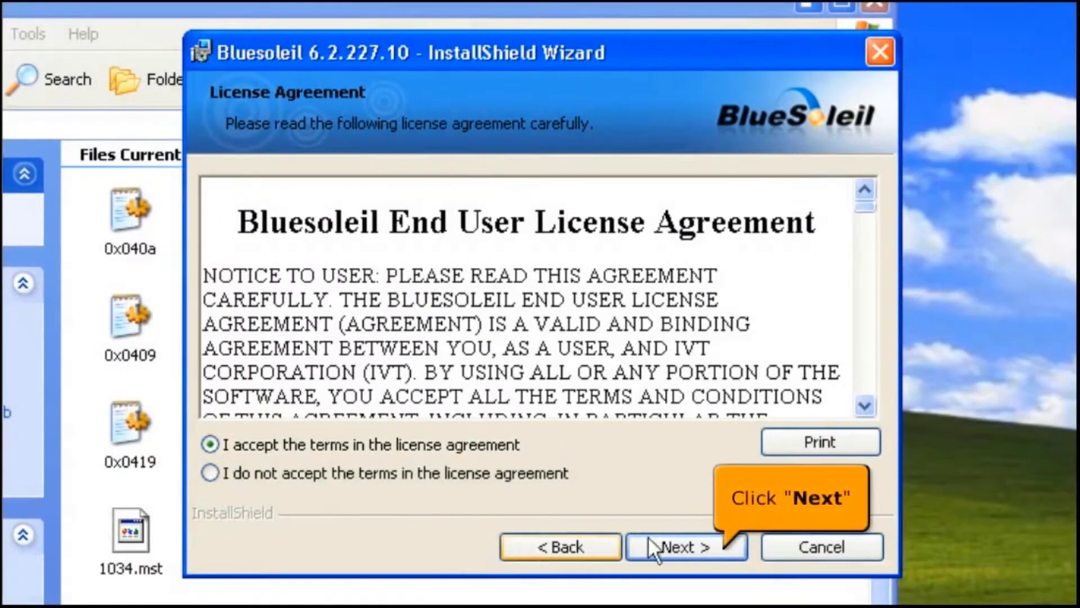
pyautogui.click(652, 544)
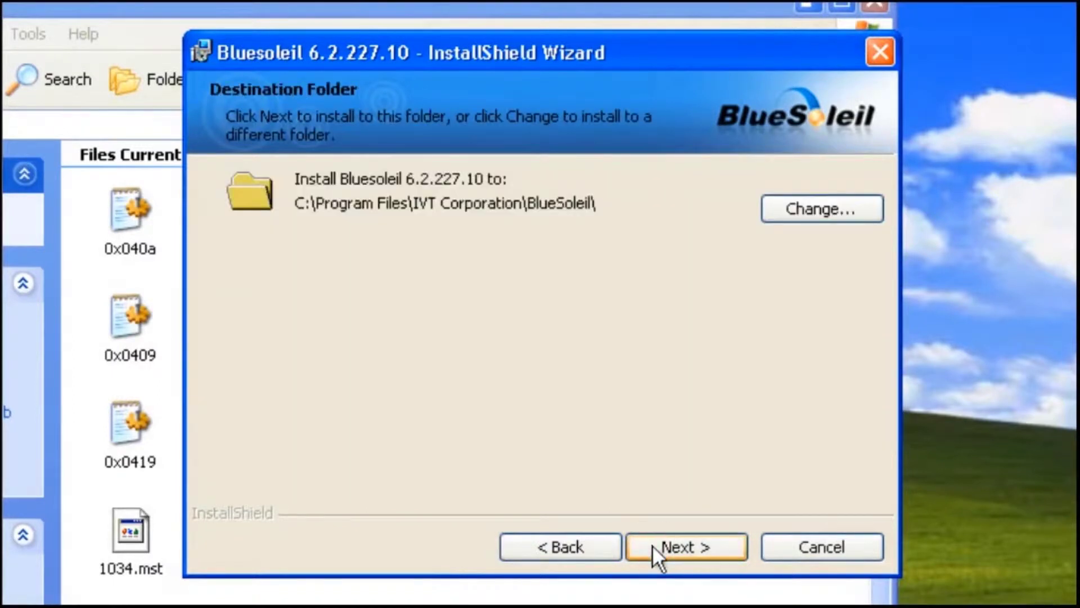
pyautogui.click(652, 545)
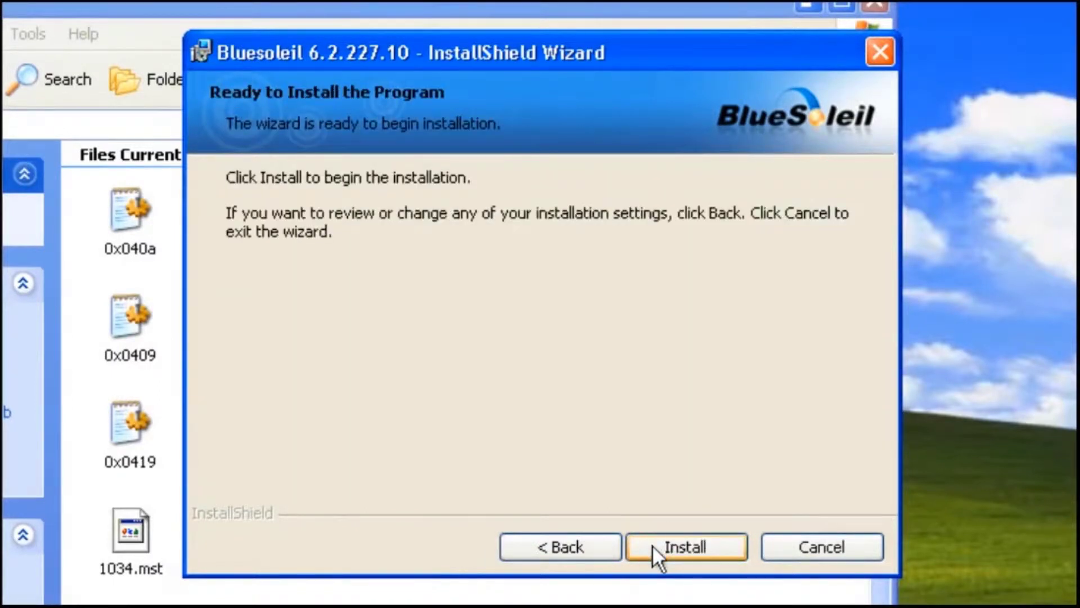
pyautogui.click(653, 545)
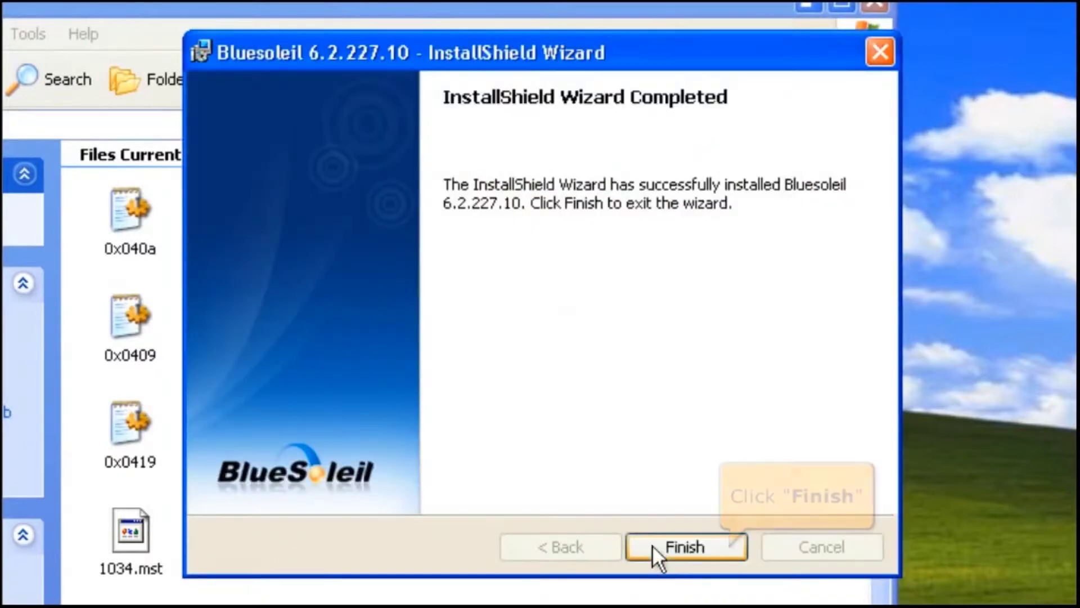
# - Close the finished installer and accept the prompt to restart Windows now
pyautogui.click(653, 545)
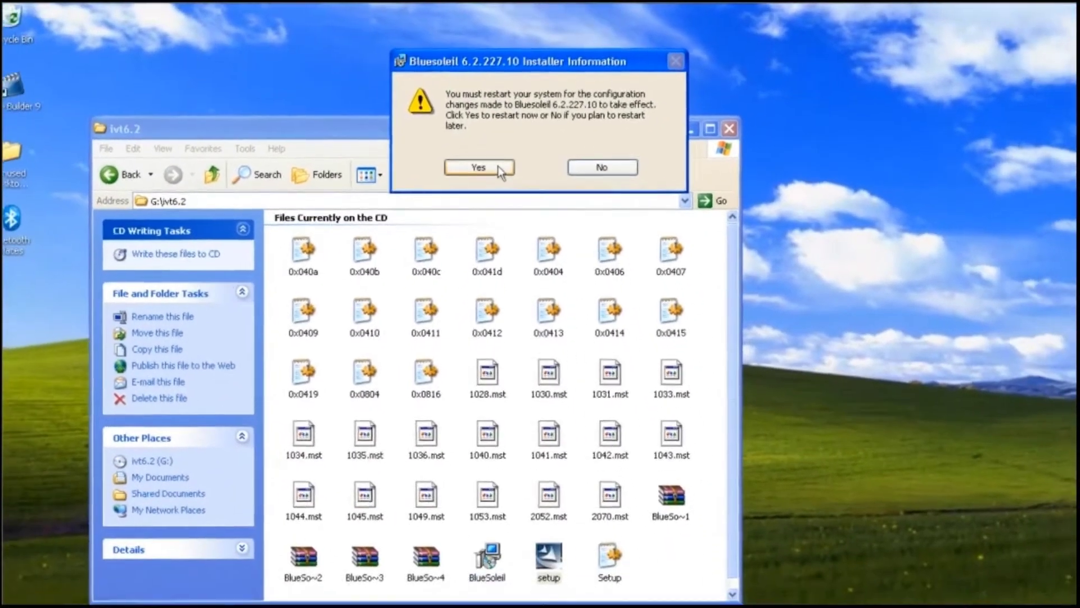
pyautogui.click(498, 167)
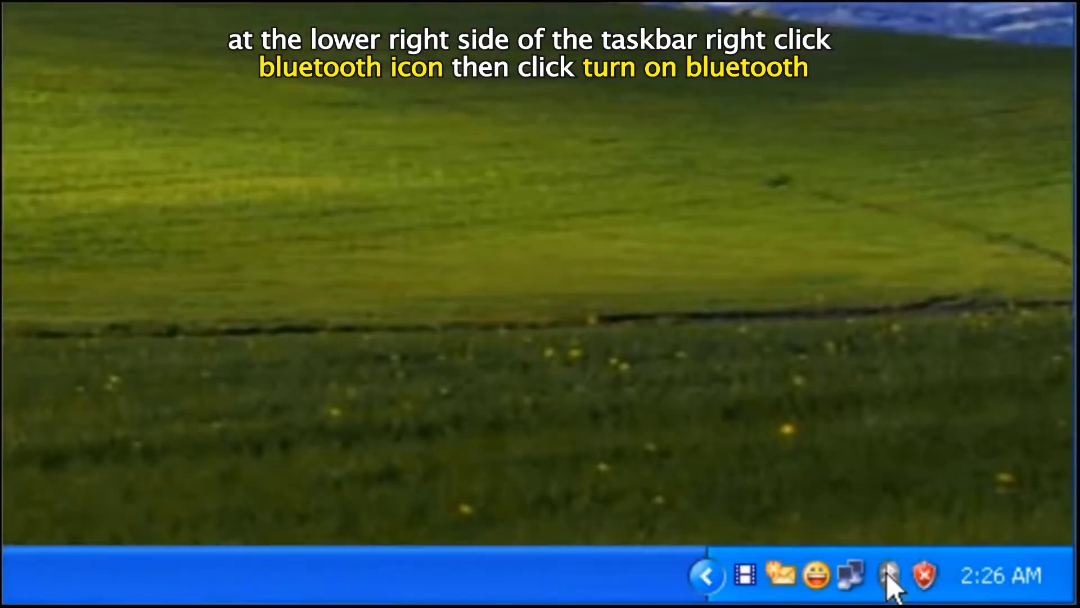
# - Turn on Bluetooth from the tray icon and show the BlueSoleil Classic View window
pyautogui.rightClick(889, 575)
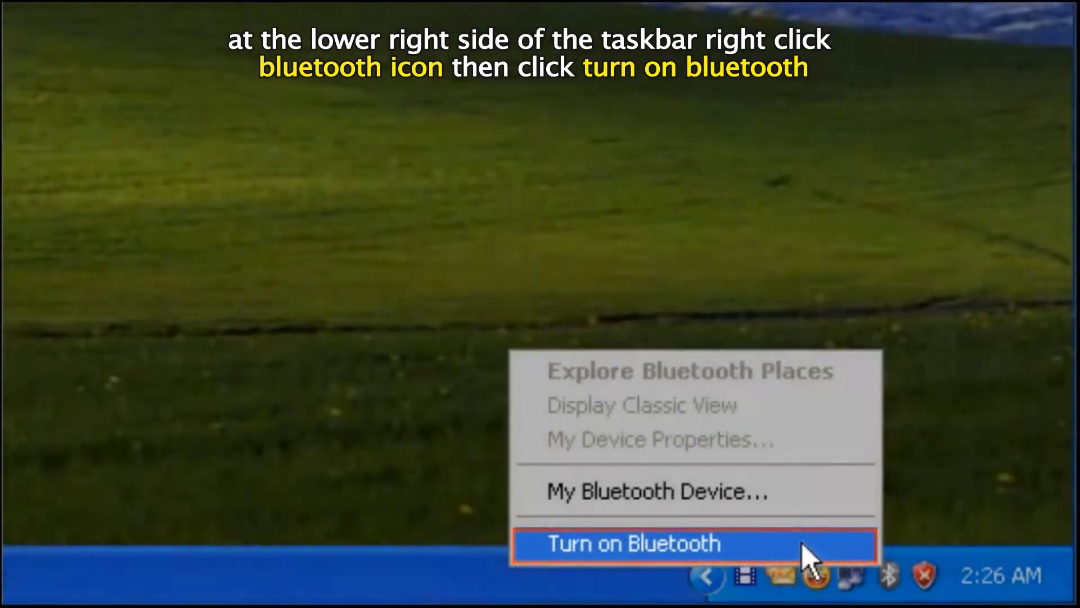
pyautogui.click(803, 543)
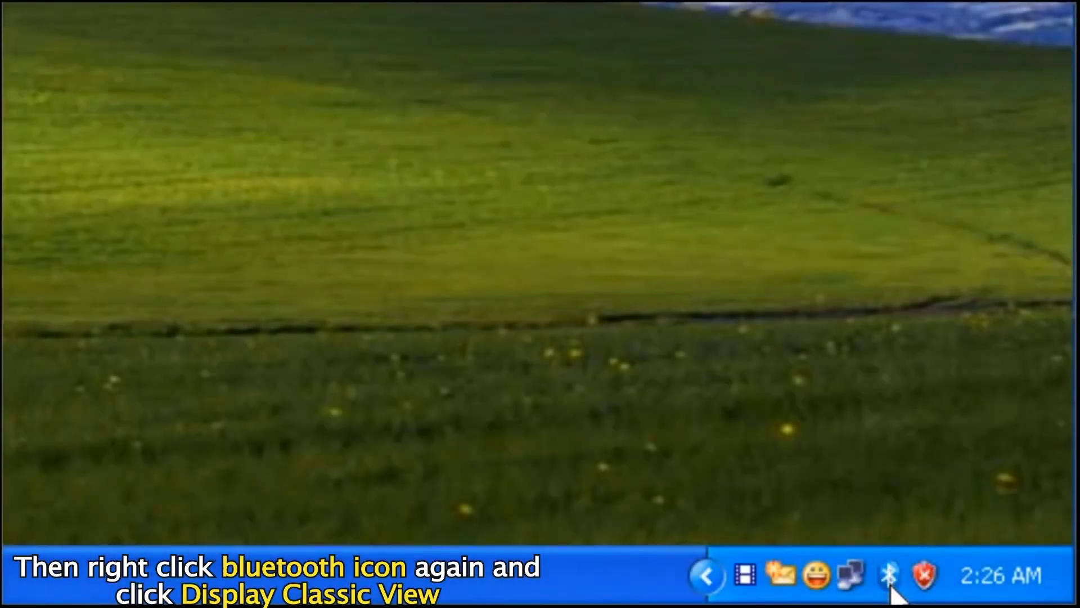
pyautogui.rightClick(890, 584)
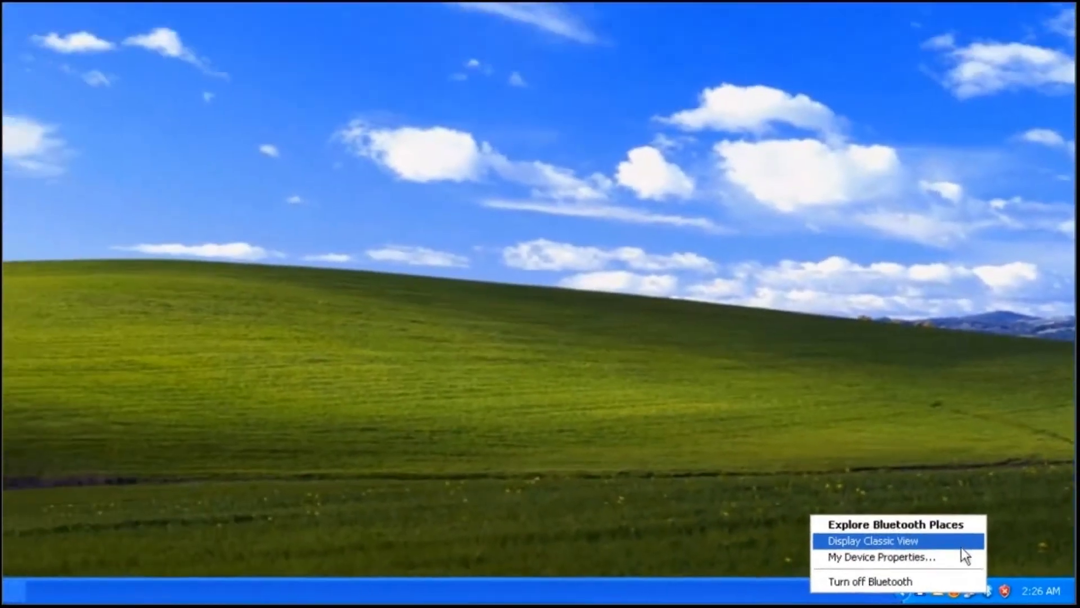
pyautogui.click(833, 479)
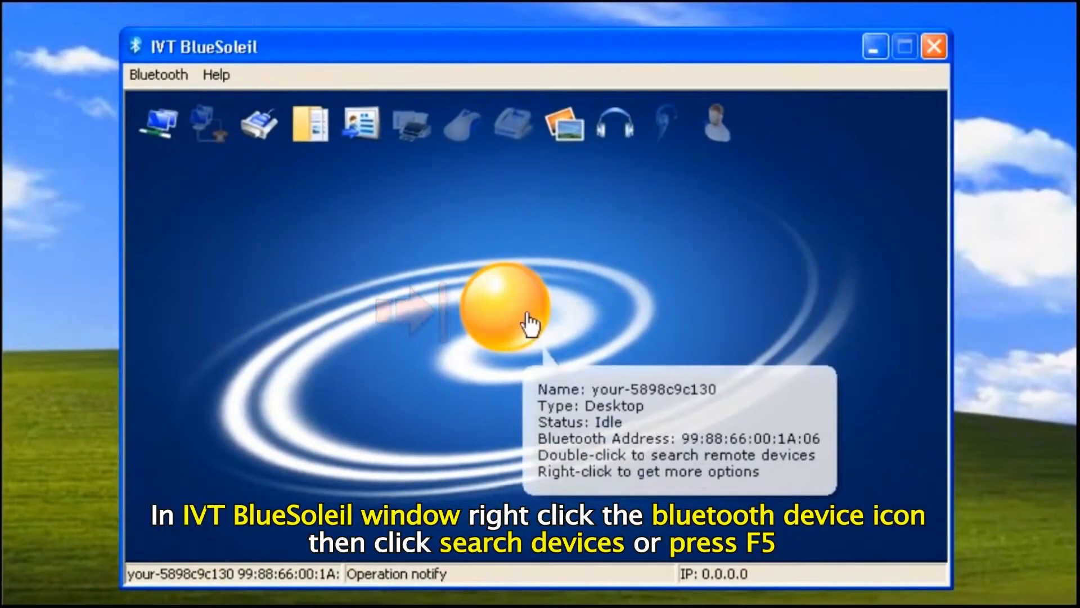
# - Search for nearby devices, fetch the found phone's name FPH-001-ATC, and start pairing with it
pyautogui.rightClick(529, 318)
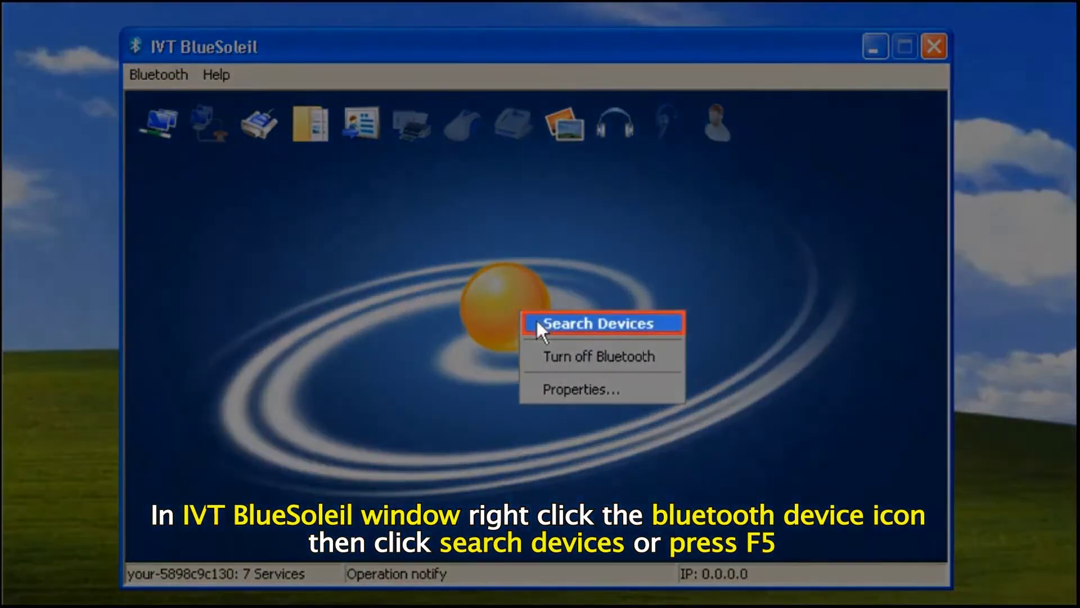
pyautogui.click(598, 323)
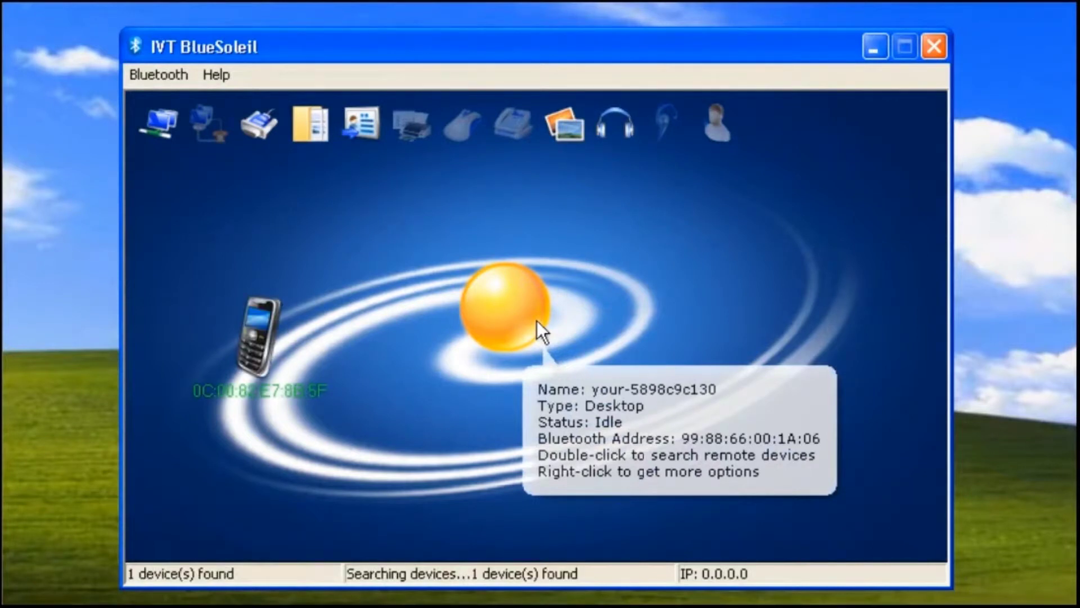
pyautogui.rightClick(287, 369)
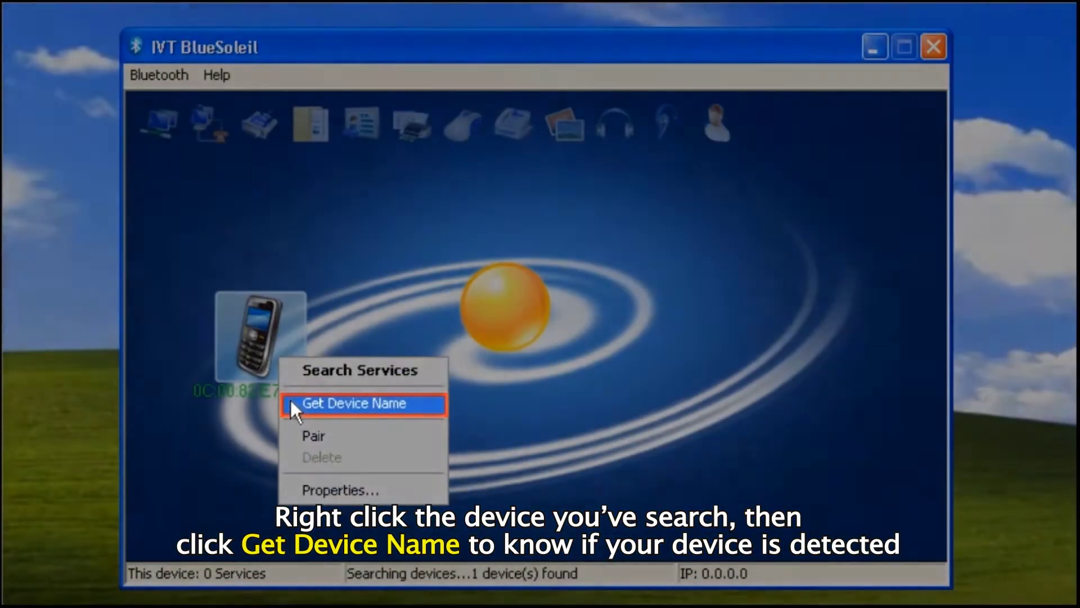
pyautogui.click(290, 400)
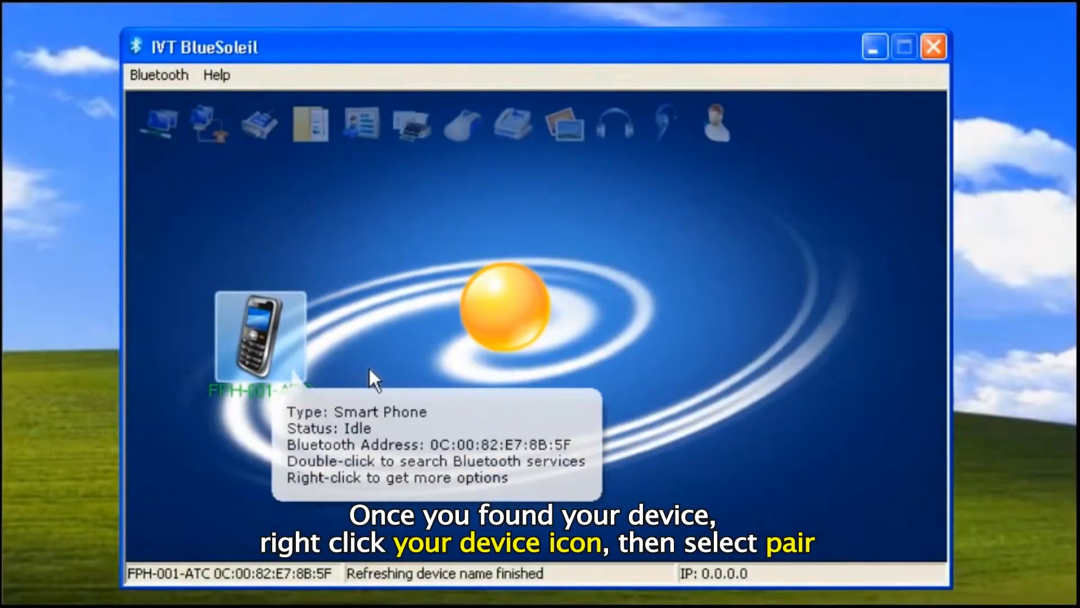
pyautogui.rightClick(369, 370)
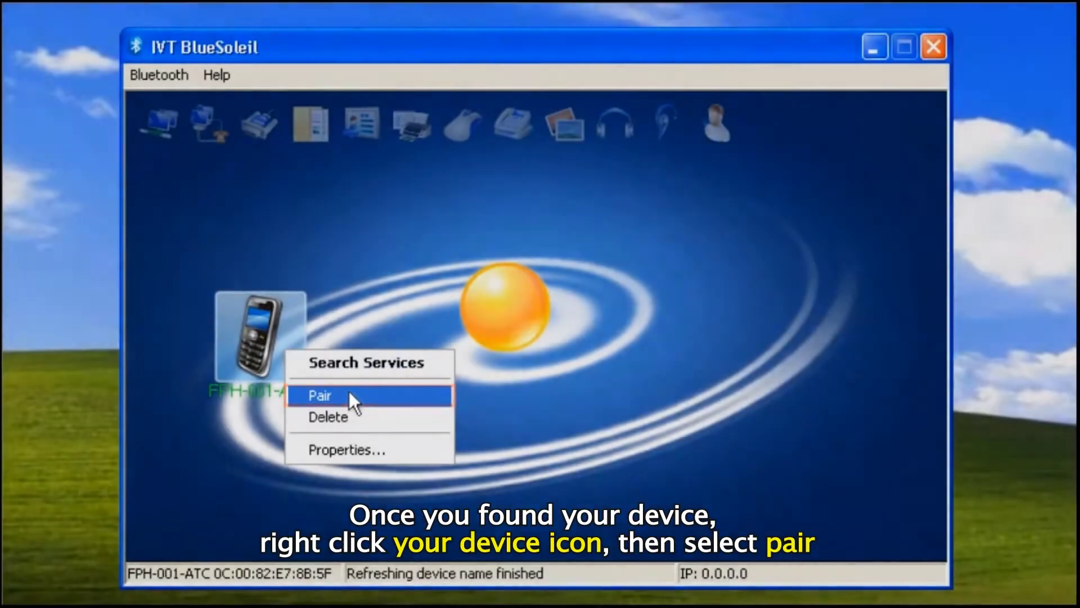
pyautogui.click(349, 393)
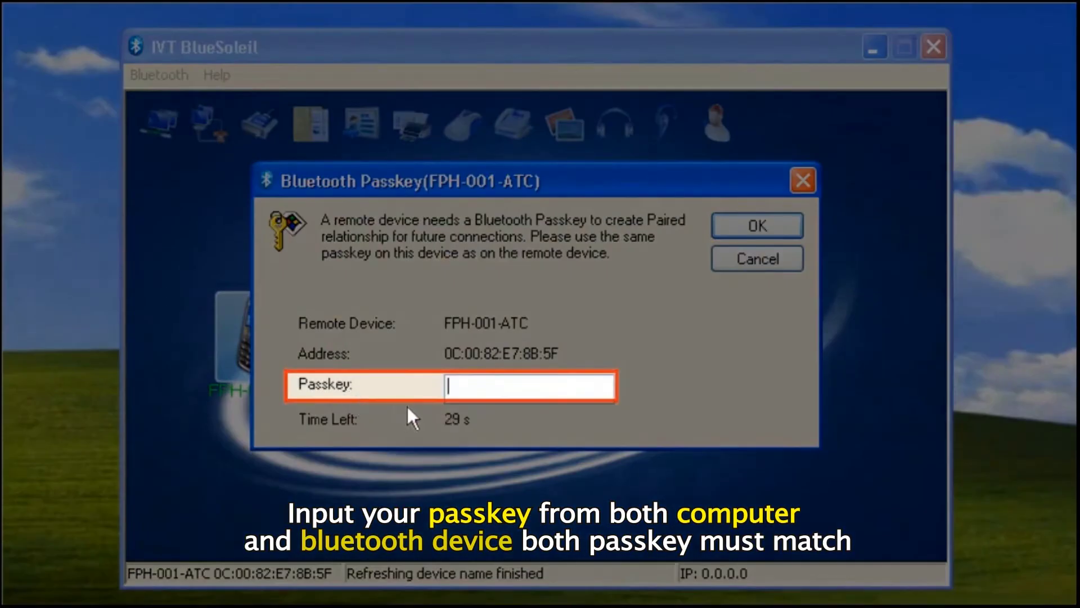
# - Enter the matching passkey to pair with FPH-001-ATC, then search the phone's services
pyautogui.write('1234')
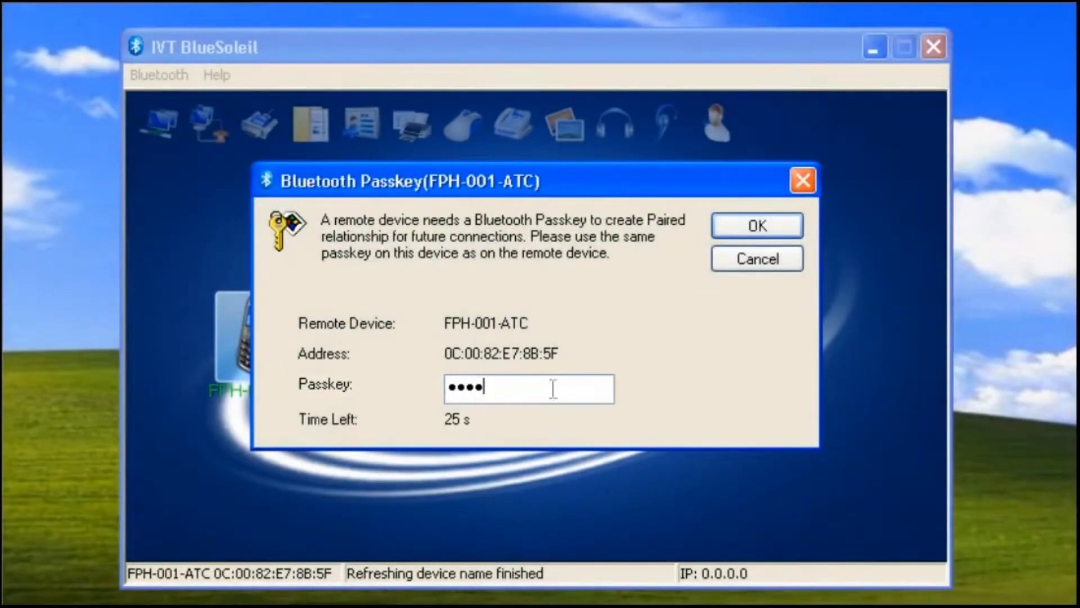
pyautogui.click(774, 228)
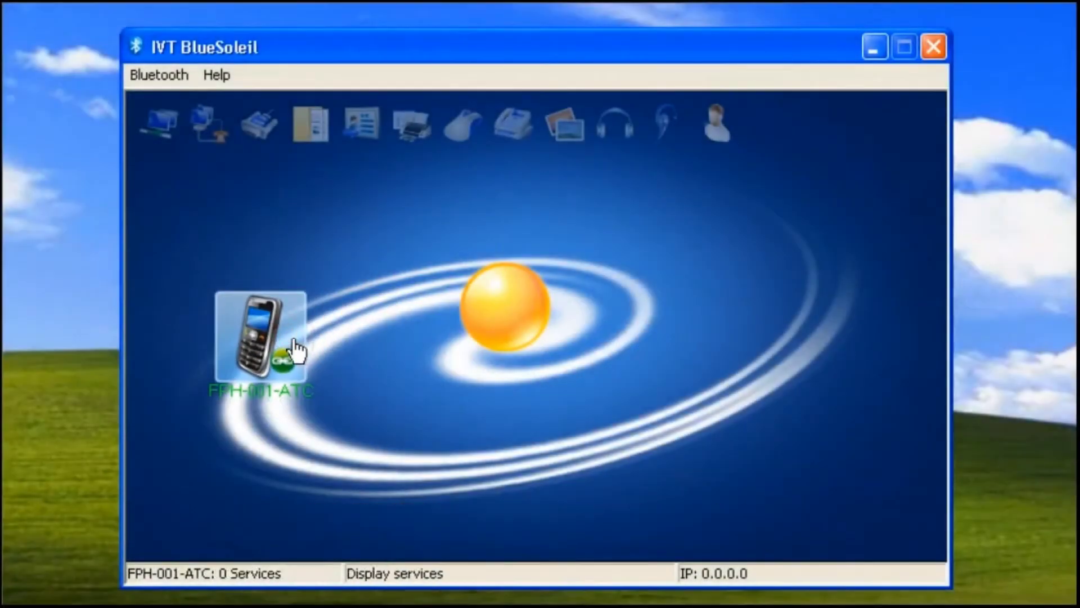
pyautogui.doubleClick(296, 350)
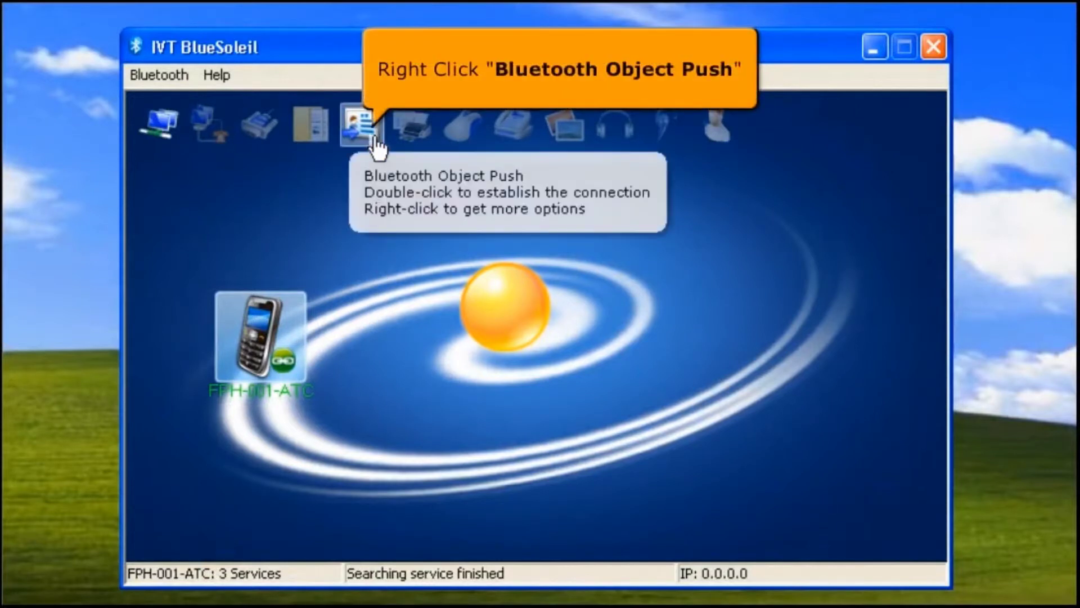
# - Choose Send Objects from the Bluetooth Object Push service's context menu
pyautogui.rightClick(374, 145)
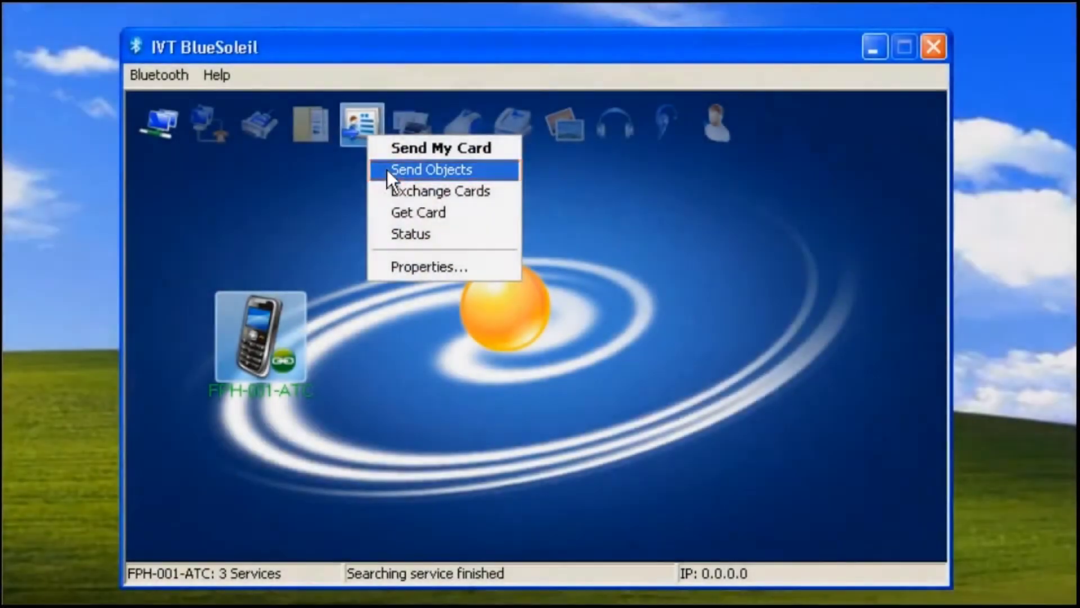
pyautogui.click(388, 170)
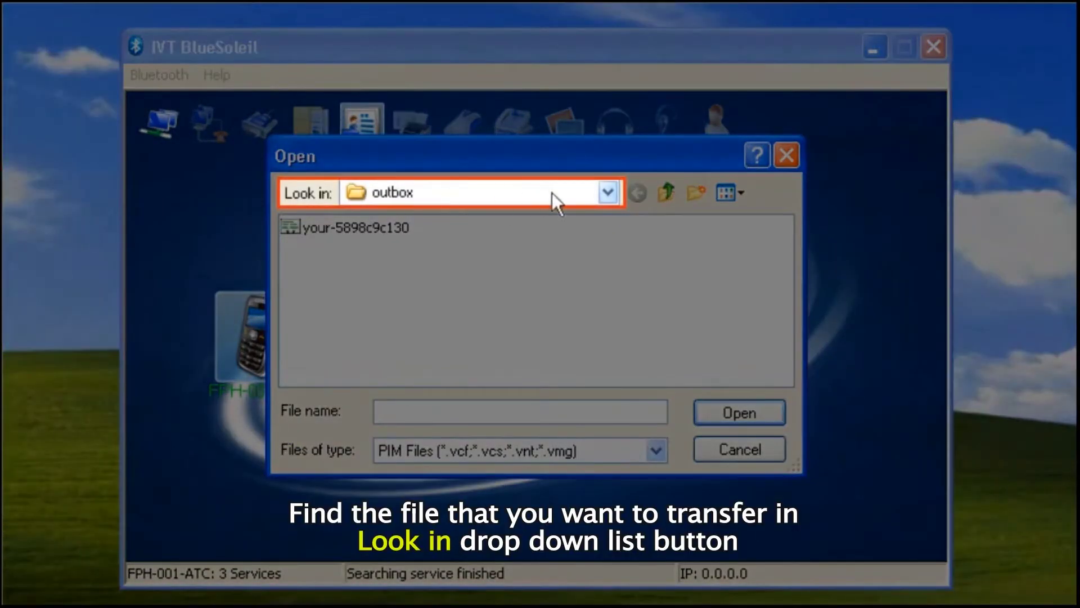
# - Browse the Open dialog to My Documents > My Pictures
pyautogui.click(610, 192)
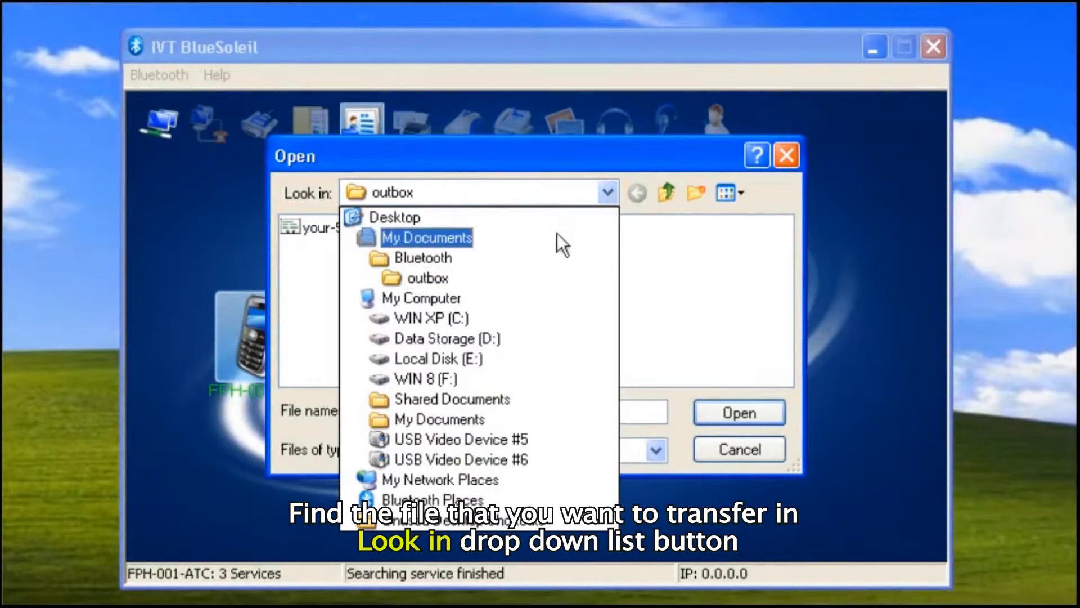
pyautogui.click(522, 239)
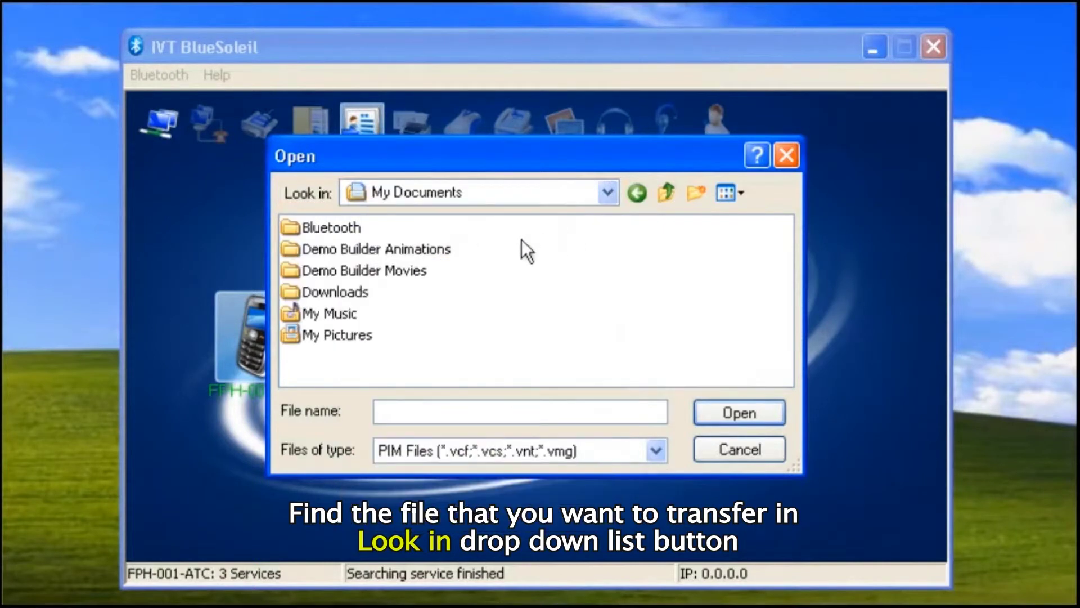
pyautogui.click(359, 336)
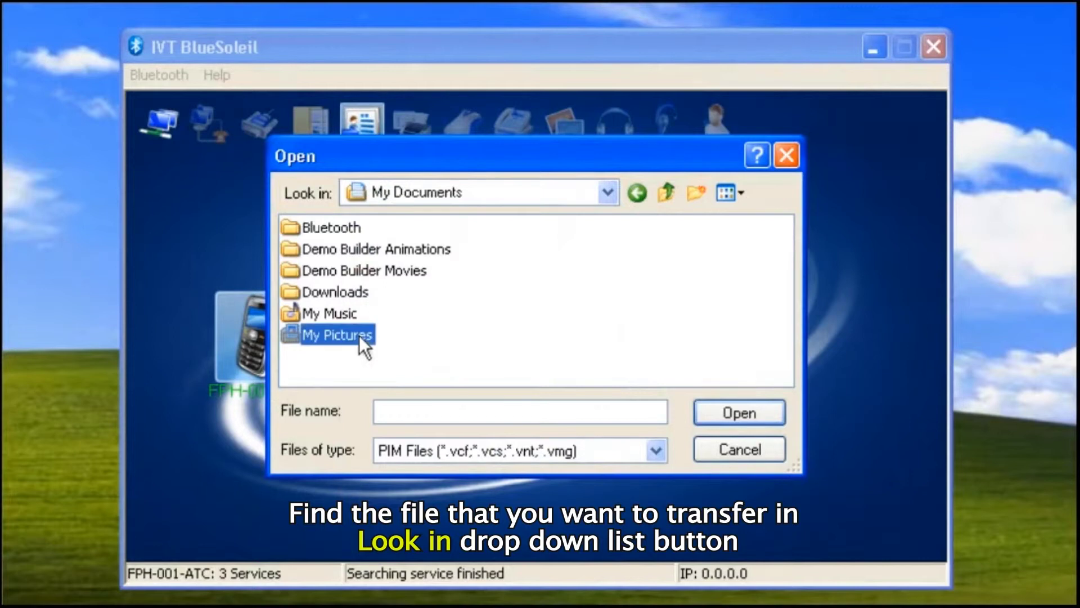
pyautogui.doubleClick(359, 335)
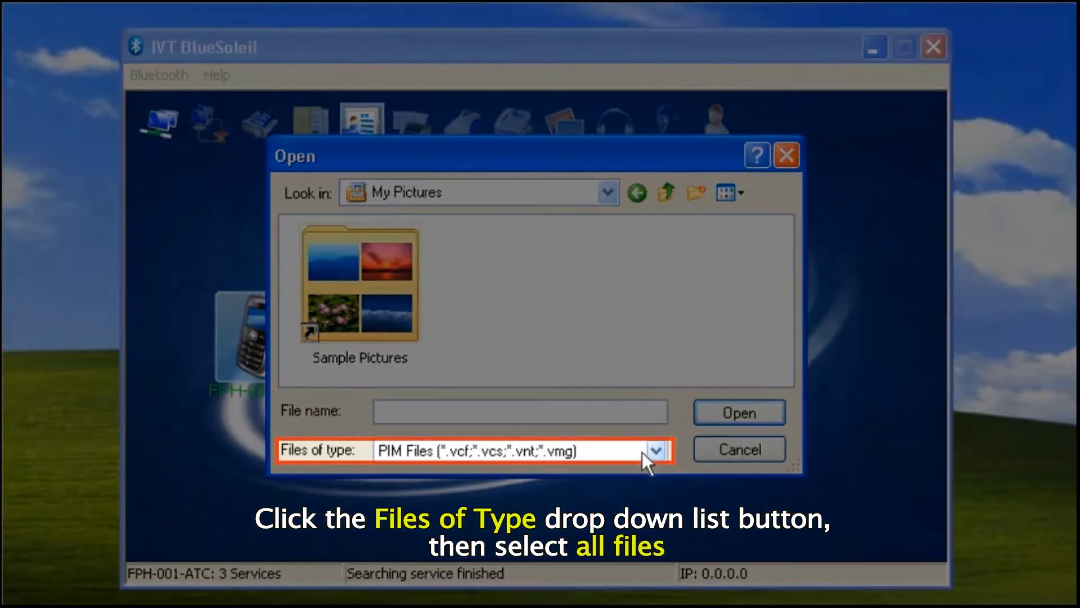
# - Show All Files, select logo.png, and send it to the phone
pyautogui.click(642, 451)
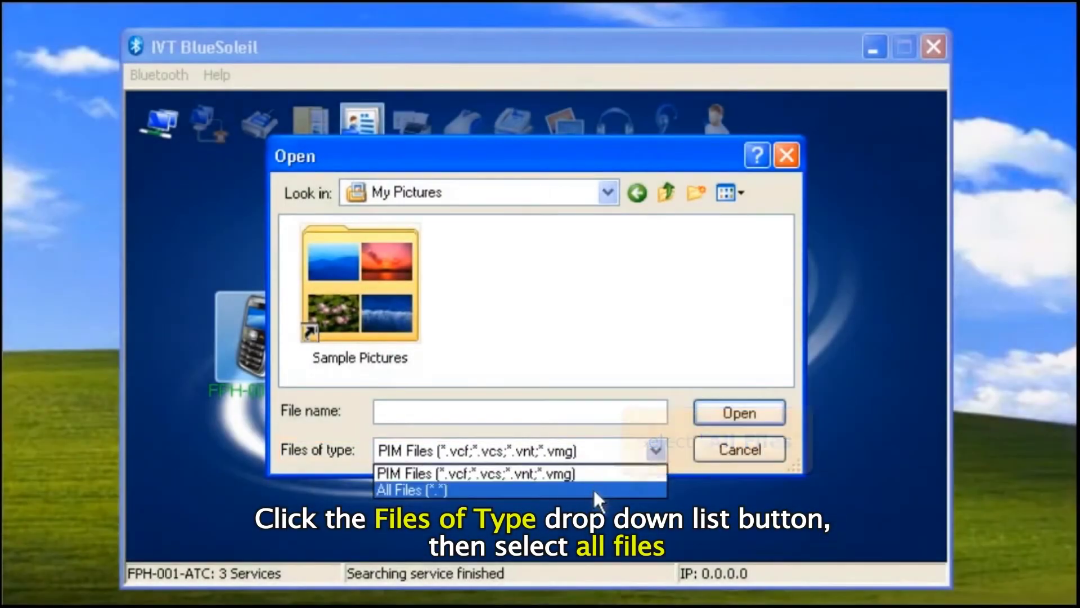
pyautogui.click(593, 487)
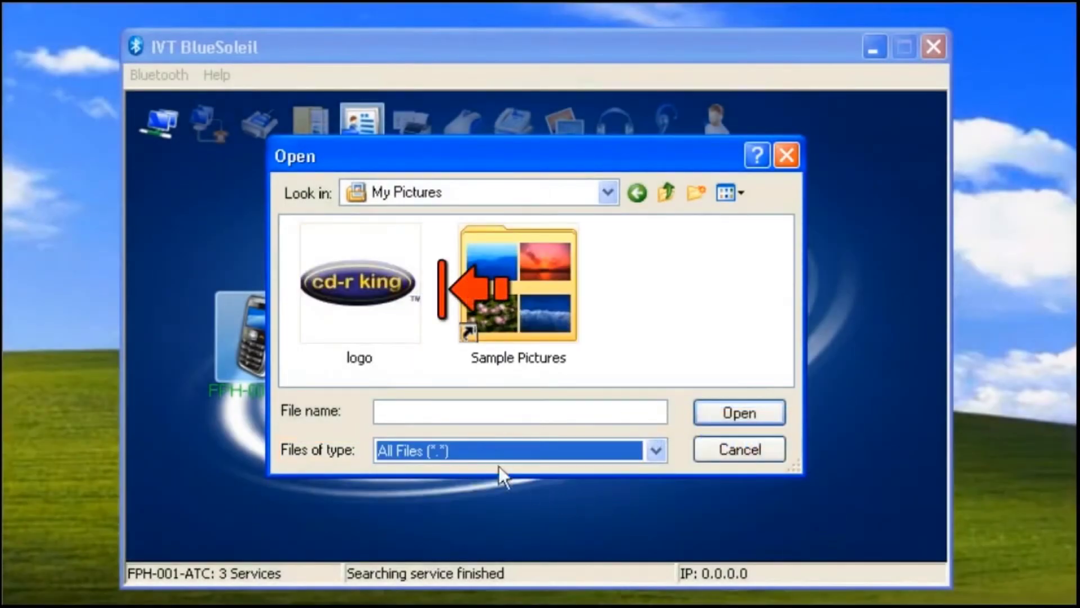
pyautogui.click(391, 332)
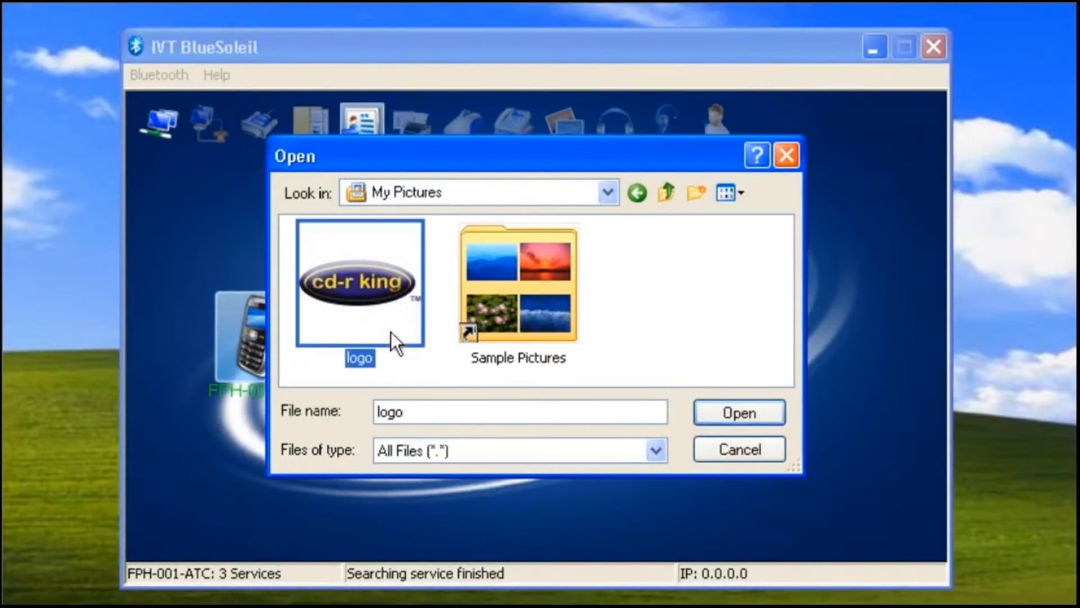
pyautogui.click(768, 418)
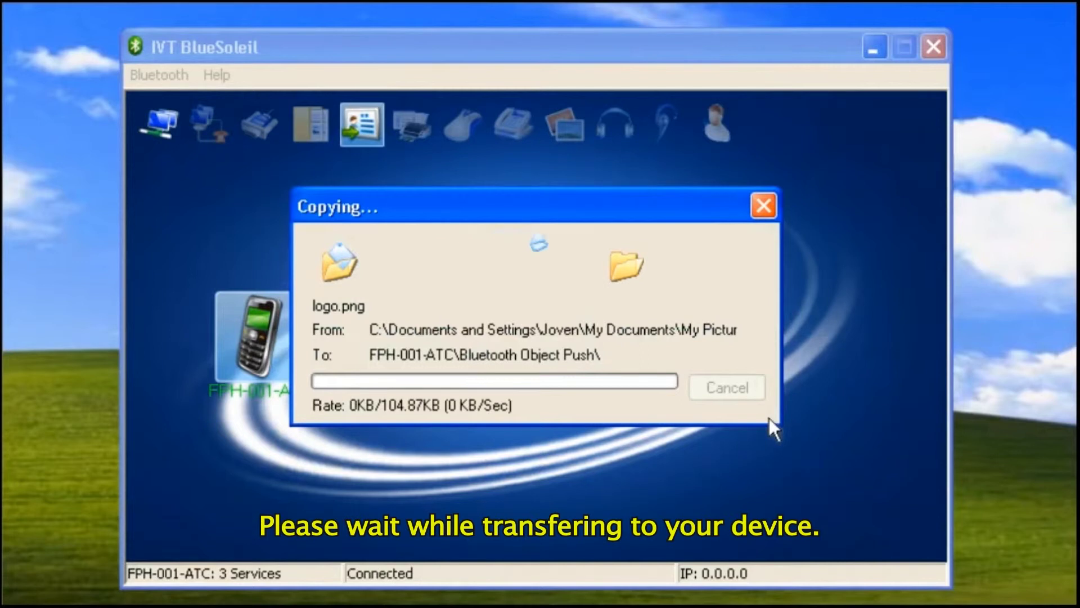